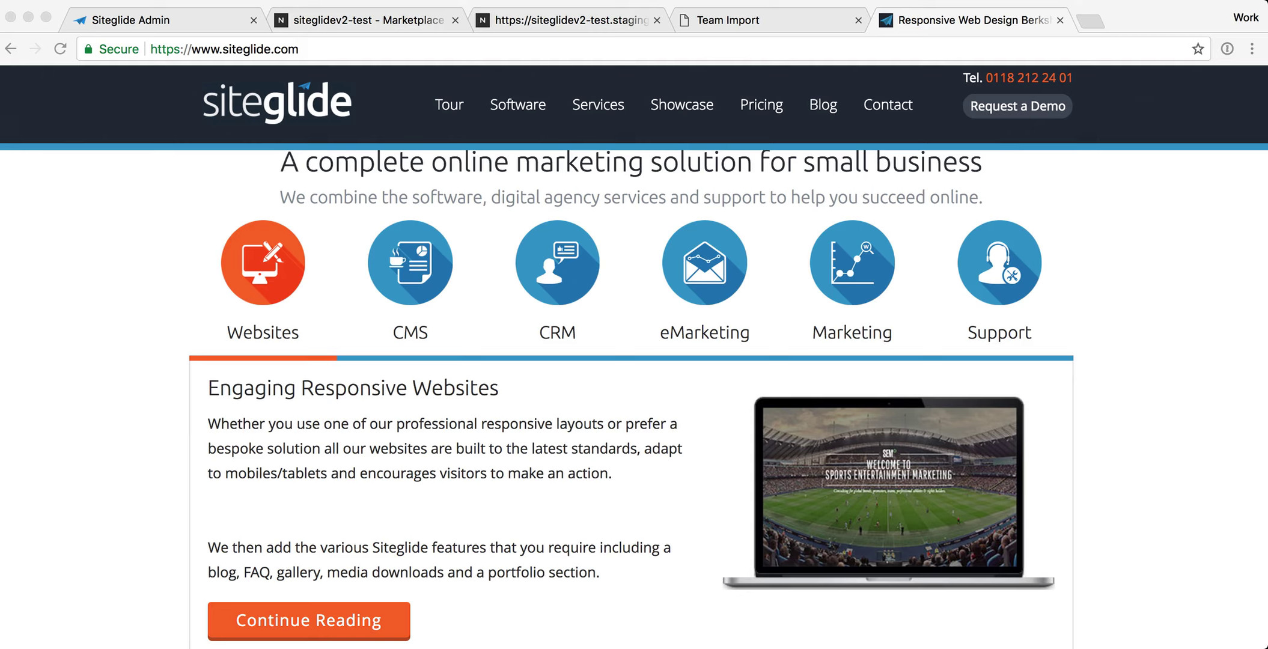
{"action": "key", "text": "XF86AudioRaiseVolume"}
{"action": "scroll", "coordinate": [573, 486], "scroll_direction": "down", "scroll_amount": 1}
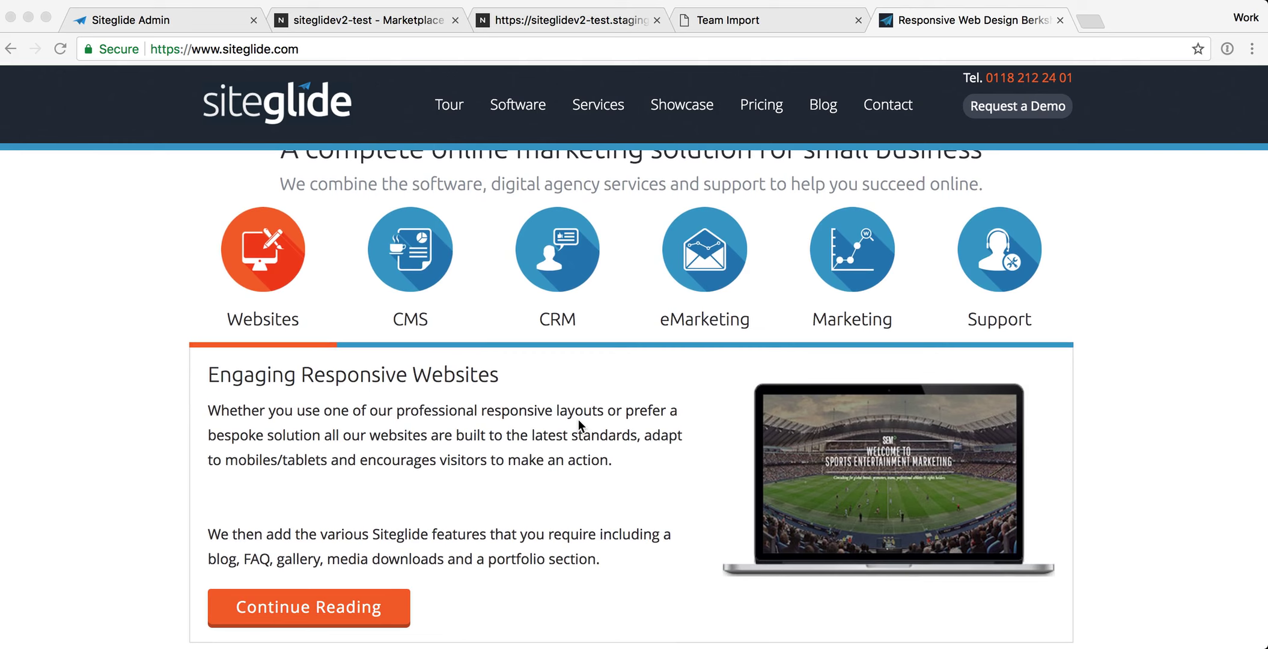
Open the first item in the Team Import web app and review its item fields.
{"action": "left_click", "coordinate": [719, 24]}
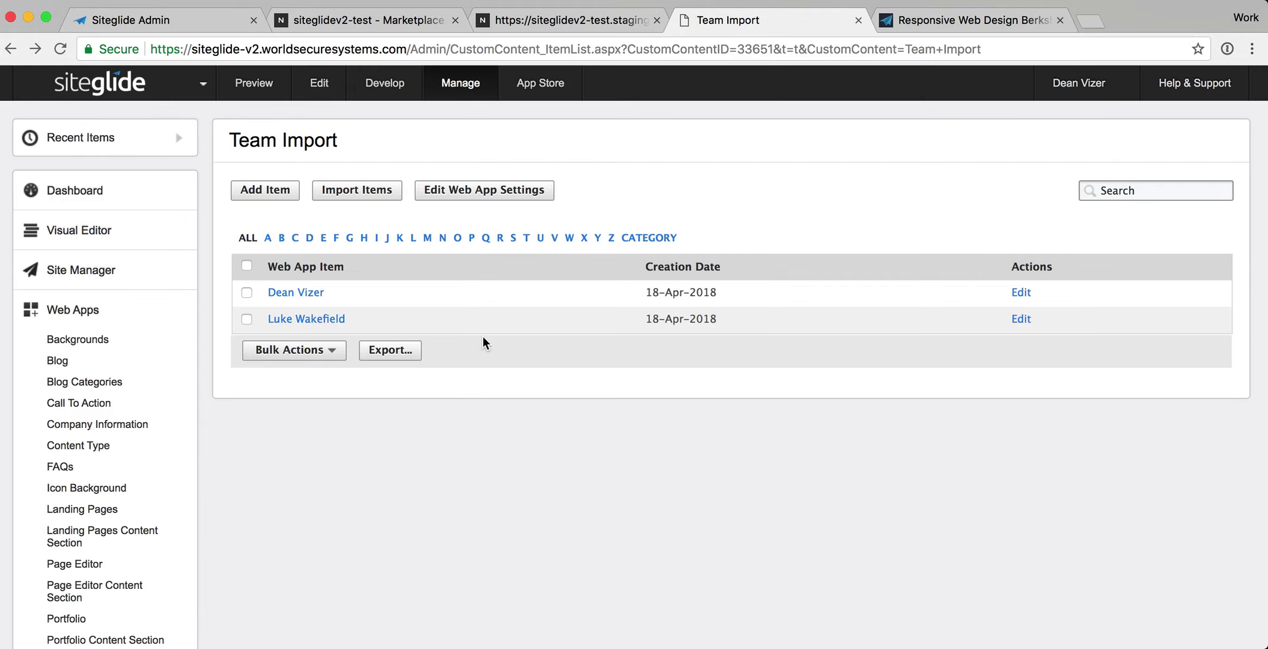
{"action": "scroll", "coordinate": [482, 336], "scroll_direction": "down", "scroll_amount": 2}
{"action": "scroll", "coordinate": [483, 336], "scroll_direction": "up", "scroll_amount": 2}
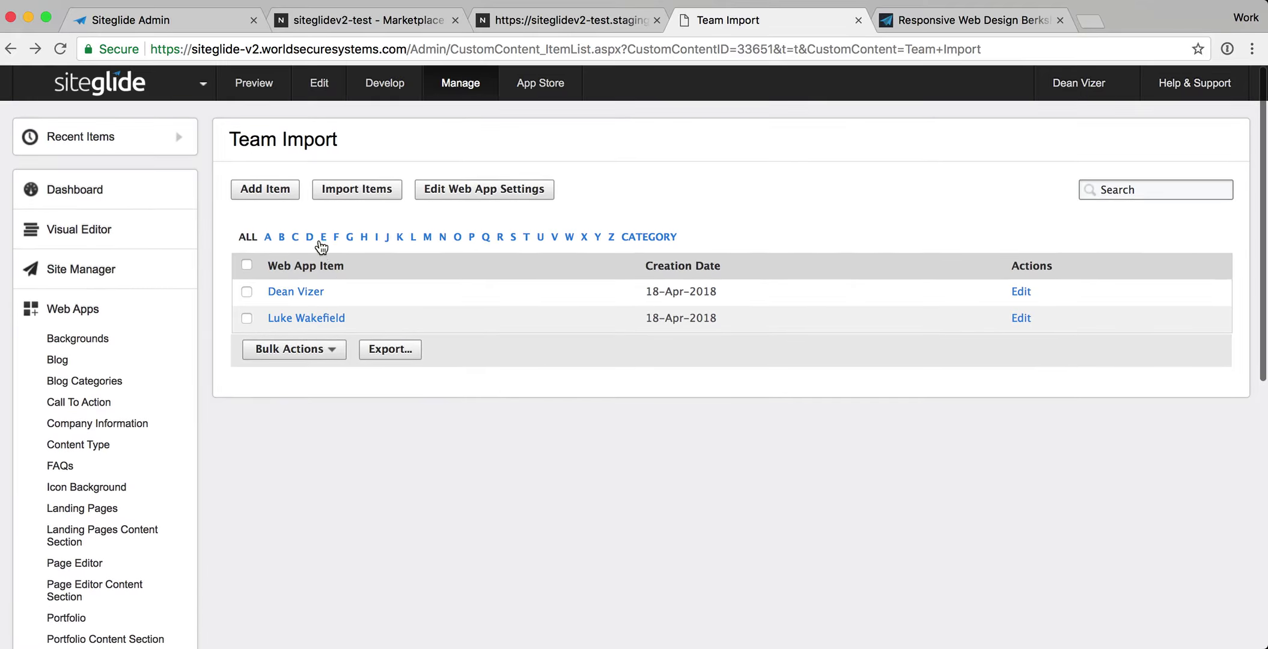
{"action": "left_click", "coordinate": [303, 283]}
{"action": "left_click", "coordinate": [302, 293]}
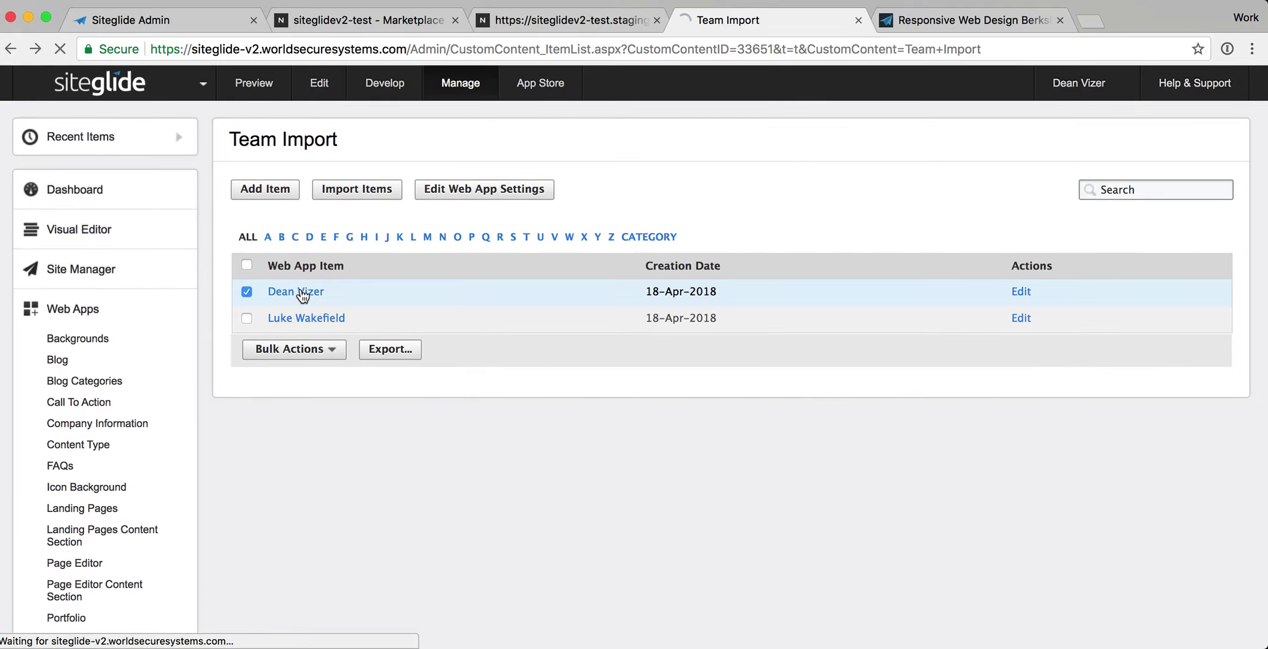
{"action": "scroll", "coordinate": [303, 295], "scroll_direction": "down", "scroll_amount": 5}
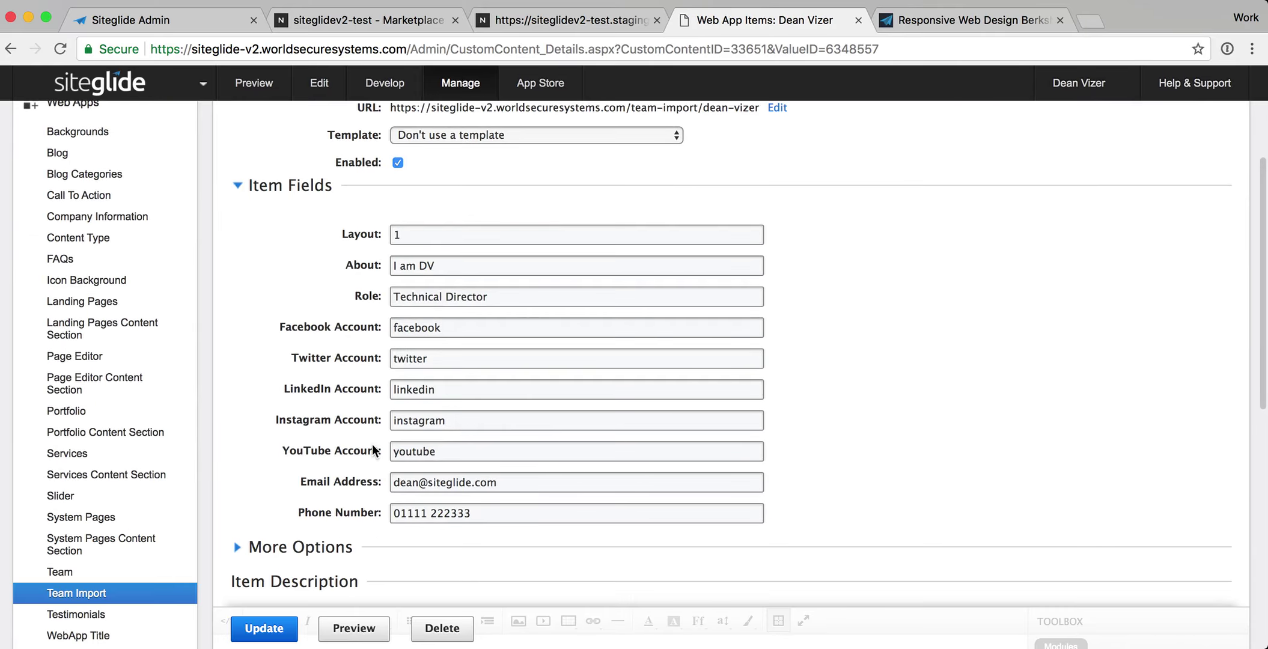
Switch to the siteglidev2-test marketplace admin and examine the properties attribute of the open transactable.
{"action": "left_click", "coordinate": [571, 20]}
{"action": "left_click", "coordinate": [389, 9]}
{"action": "scroll", "coordinate": [510, 412], "scroll_direction": "down", "scroll_amount": 3}
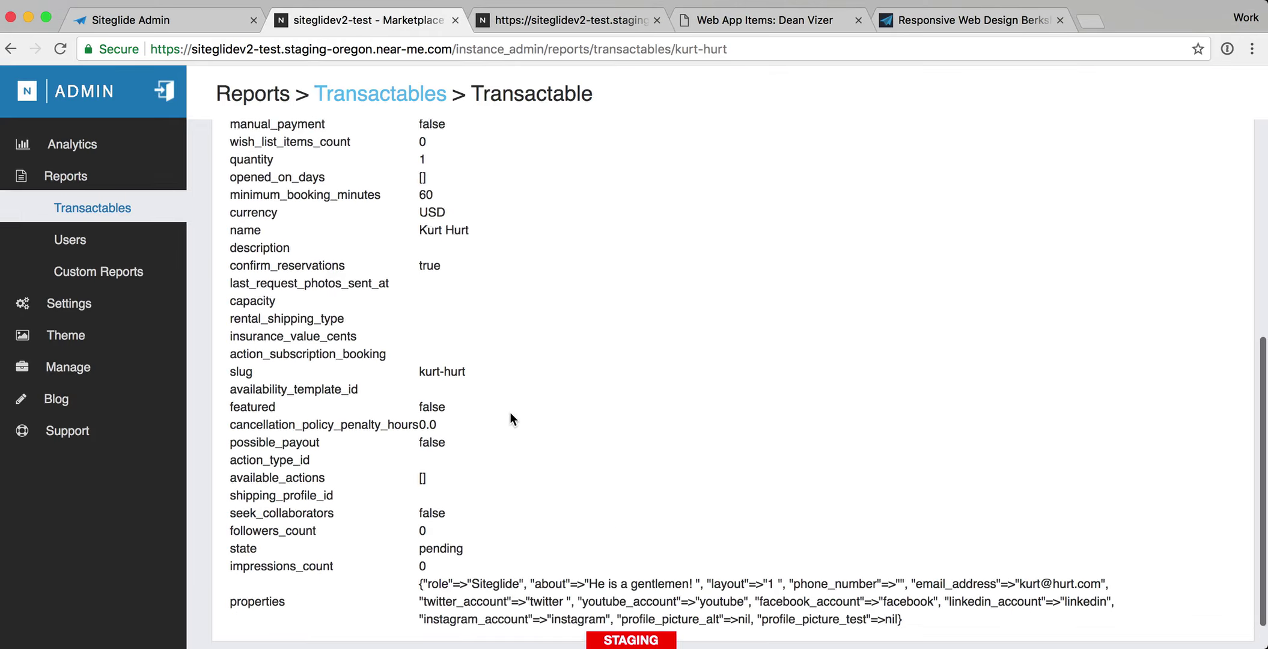
{"action": "left_click", "coordinate": [421, 544]}
{"action": "left_click_drag", "start_coordinate": [420, 545], "coordinate": [1145, 581]}
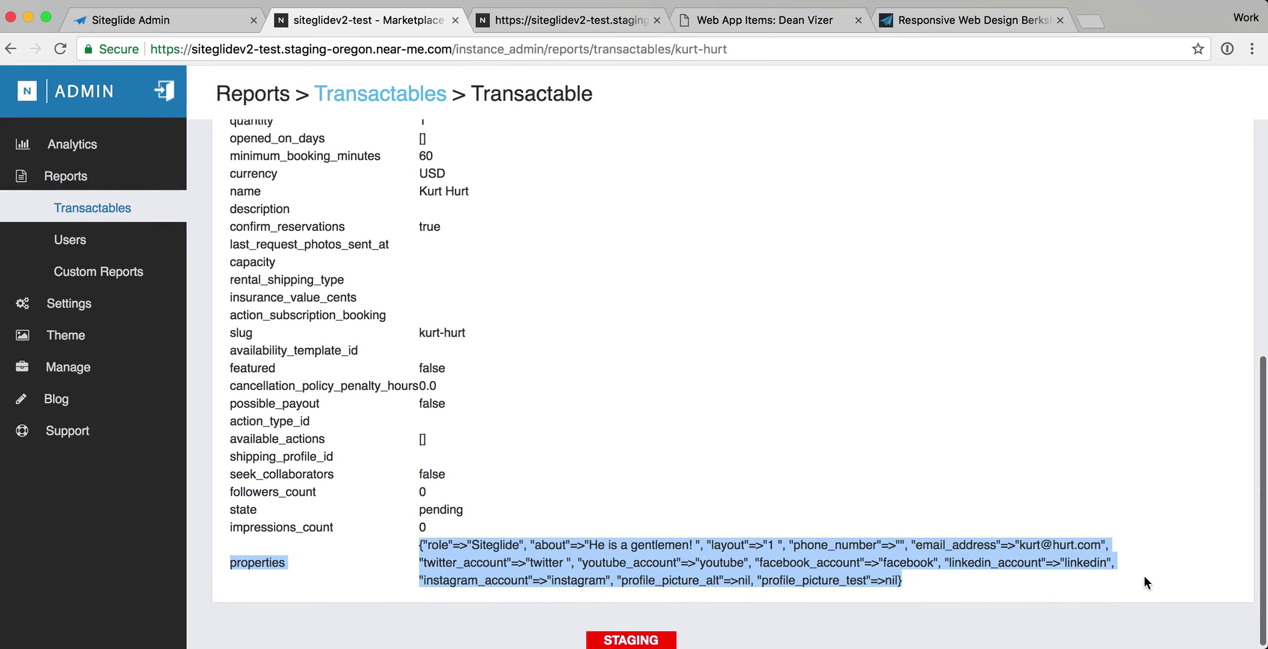
{"action": "left_click", "coordinate": [1041, 591]}
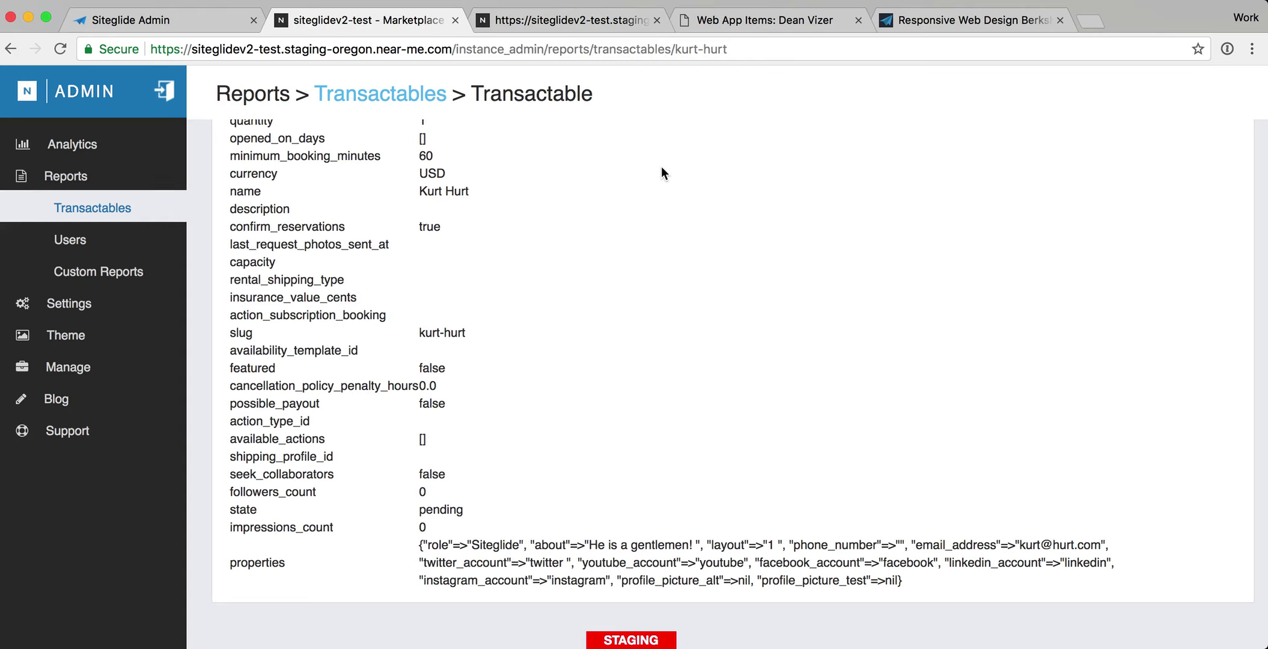
Filter the Transactables report by the Team type and check the listed entry's name and creator.
{"action": "scroll", "coordinate": [630, 131], "scroll_direction": "up", "scroll_amount": 5}
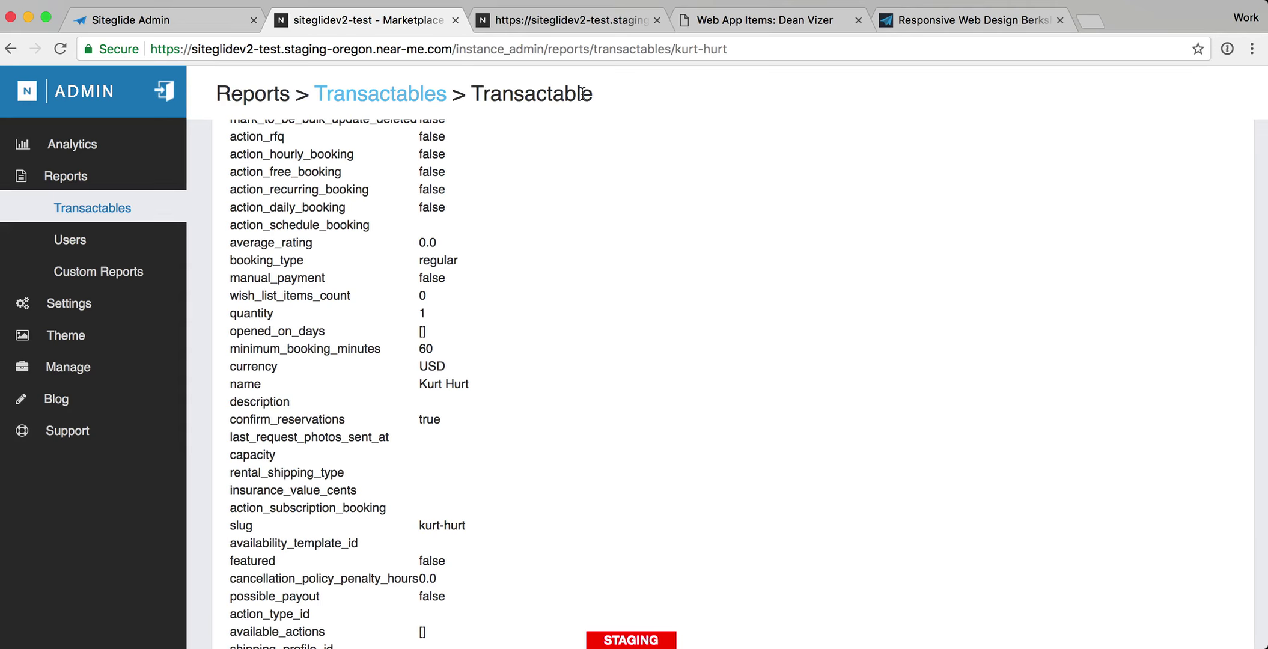
{"action": "scroll", "coordinate": [625, 128], "scroll_direction": "up", "scroll_amount": 8}
{"action": "left_click", "coordinate": [118, 198]}
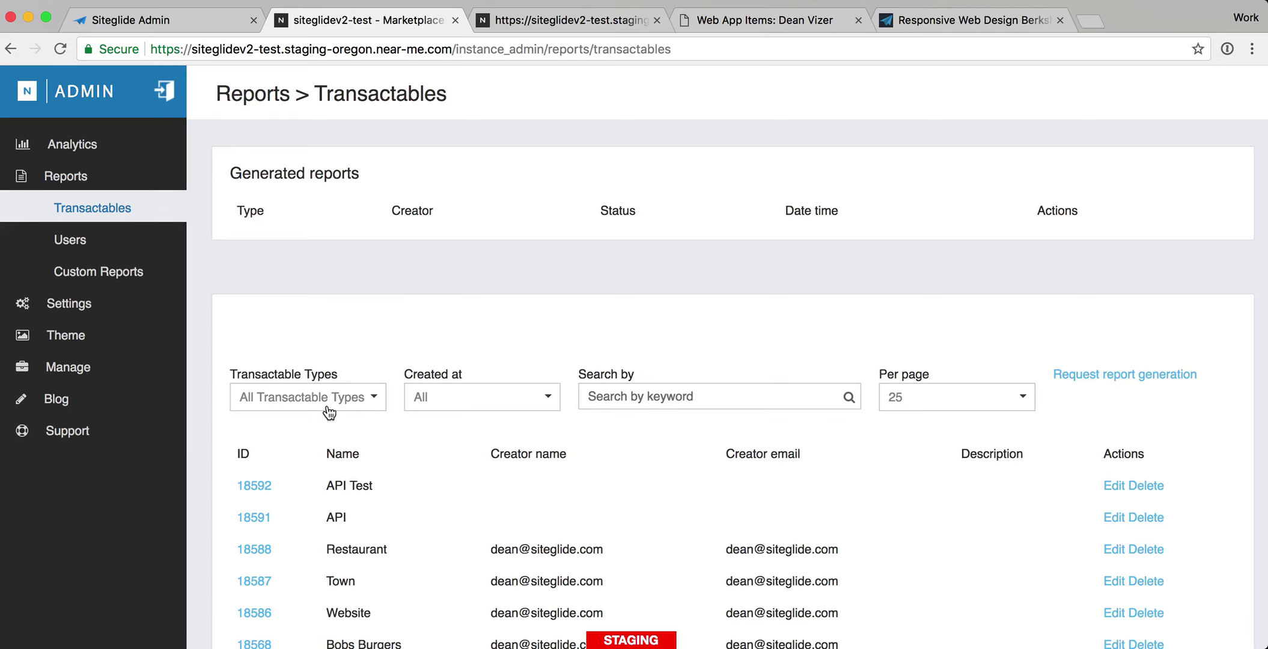
{"action": "left_click", "coordinate": [287, 403]}
{"action": "left_click", "coordinate": [301, 549]}
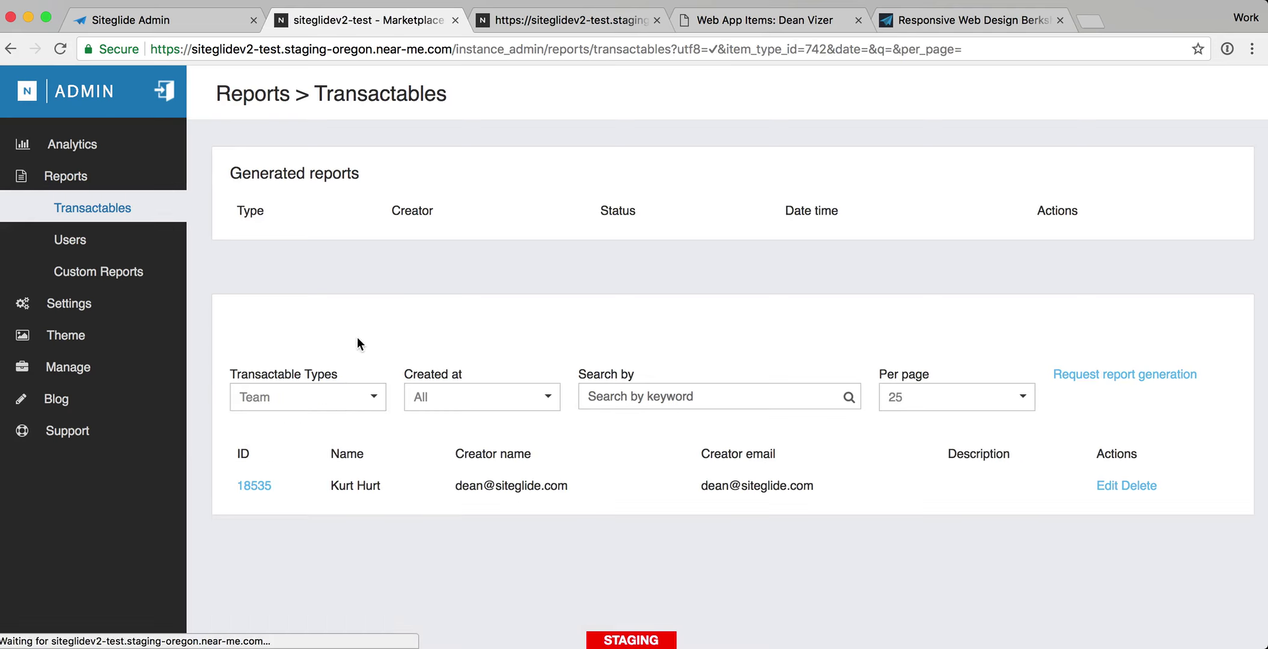
{"action": "left_click_drag", "start_coordinate": [339, 497], "coordinate": [621, 494]}
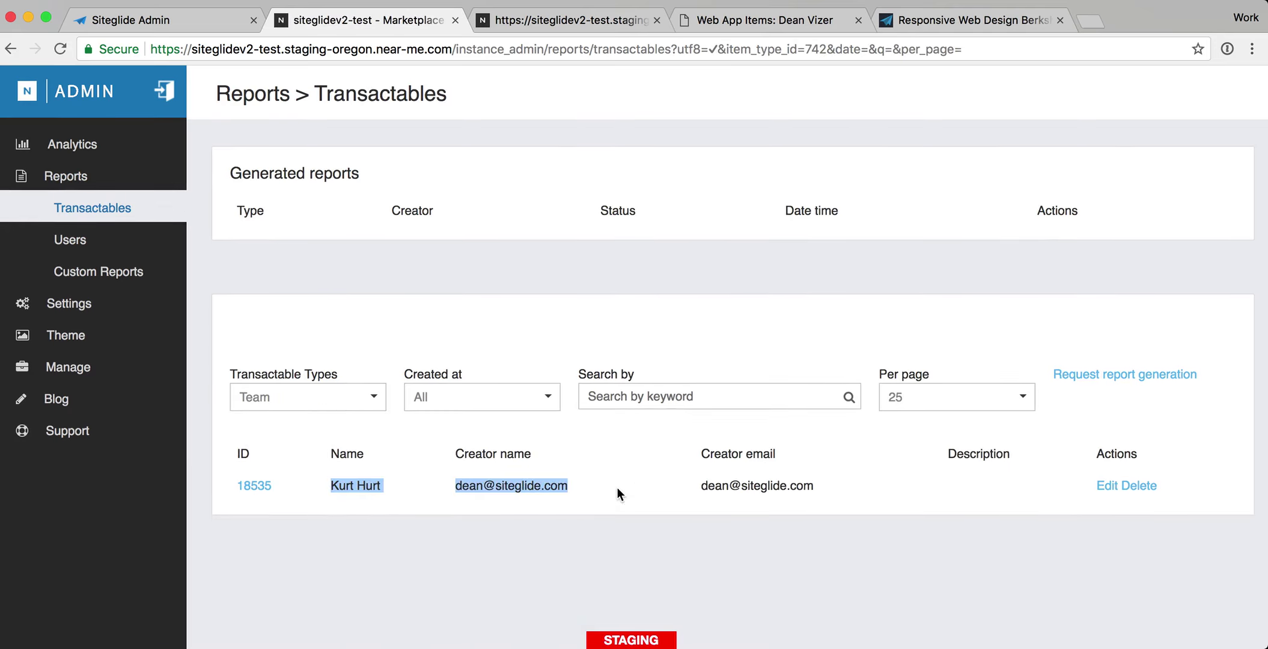
{"action": "left_click", "coordinate": [619, 493]}
Return to the Team Import item list and compare it with the staging site's Team Members page.
{"action": "left_click", "coordinate": [767, 22]}
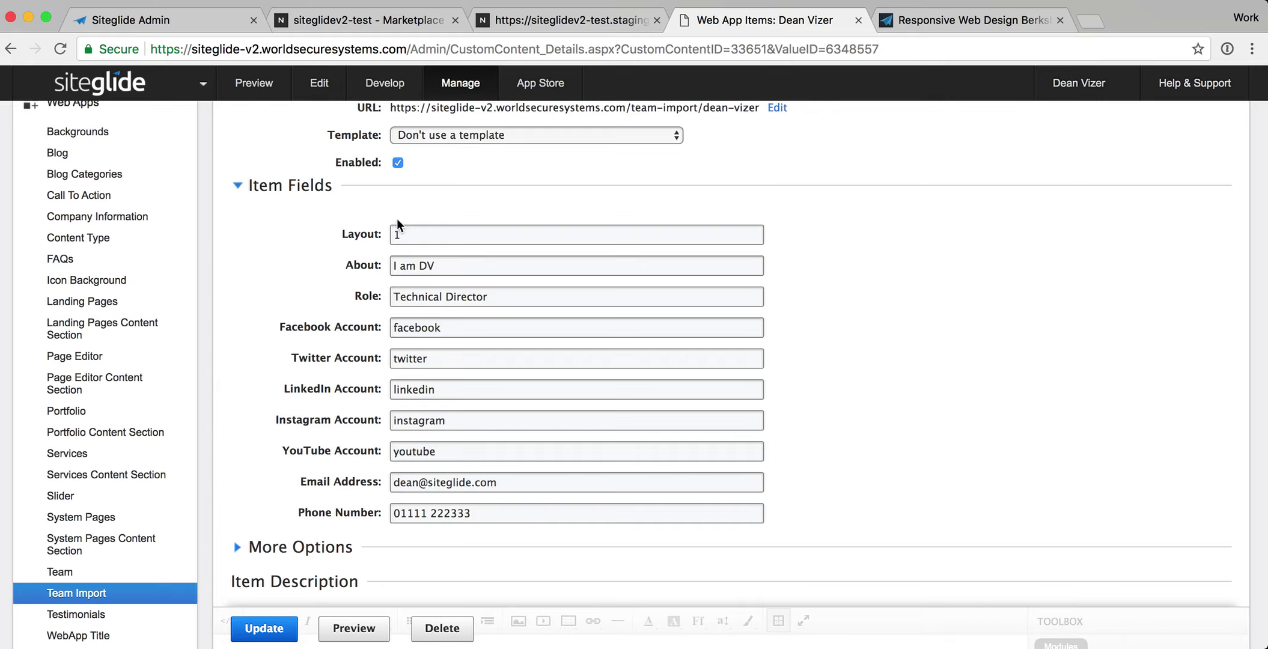
{"action": "scroll", "coordinate": [367, 220], "scroll_direction": "up", "scroll_amount": 5}
{"action": "left_click", "coordinate": [268, 142]}
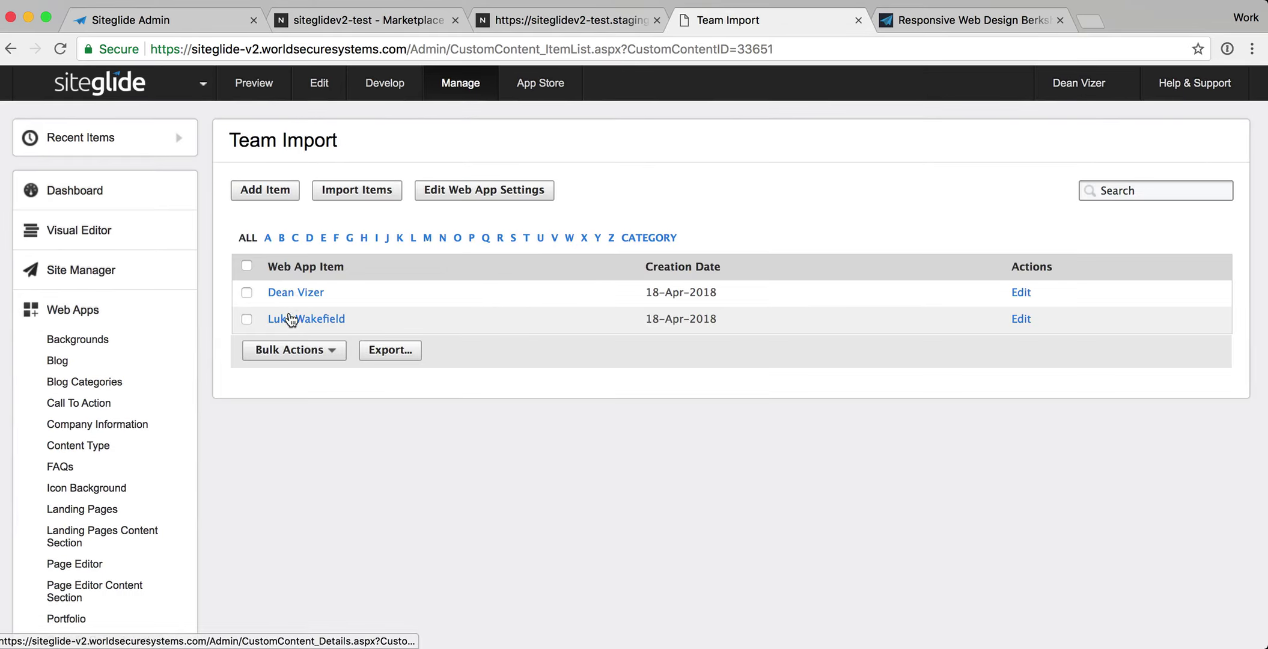
{"action": "left_click", "coordinate": [559, 23]}
{"action": "left_click_drag", "start_coordinate": [159, 179], "coordinate": [199, 179]}
{"action": "left_click", "coordinate": [199, 179]}
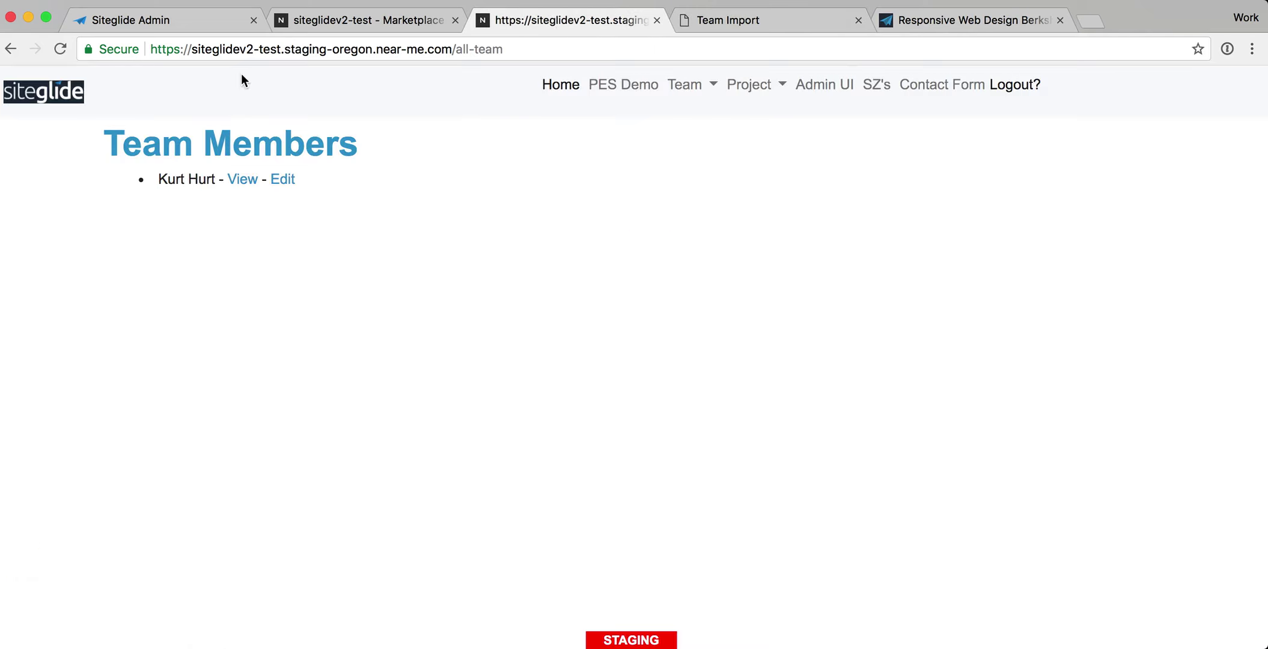
In Siteglide Admin, open the WebApp import form and choose Team Import as the Business Catalyst WebApp.
{"action": "left_click", "coordinate": [207, 24]}
{"action": "scroll", "coordinate": [302, 319], "scroll_direction": "down", "scroll_amount": 2}
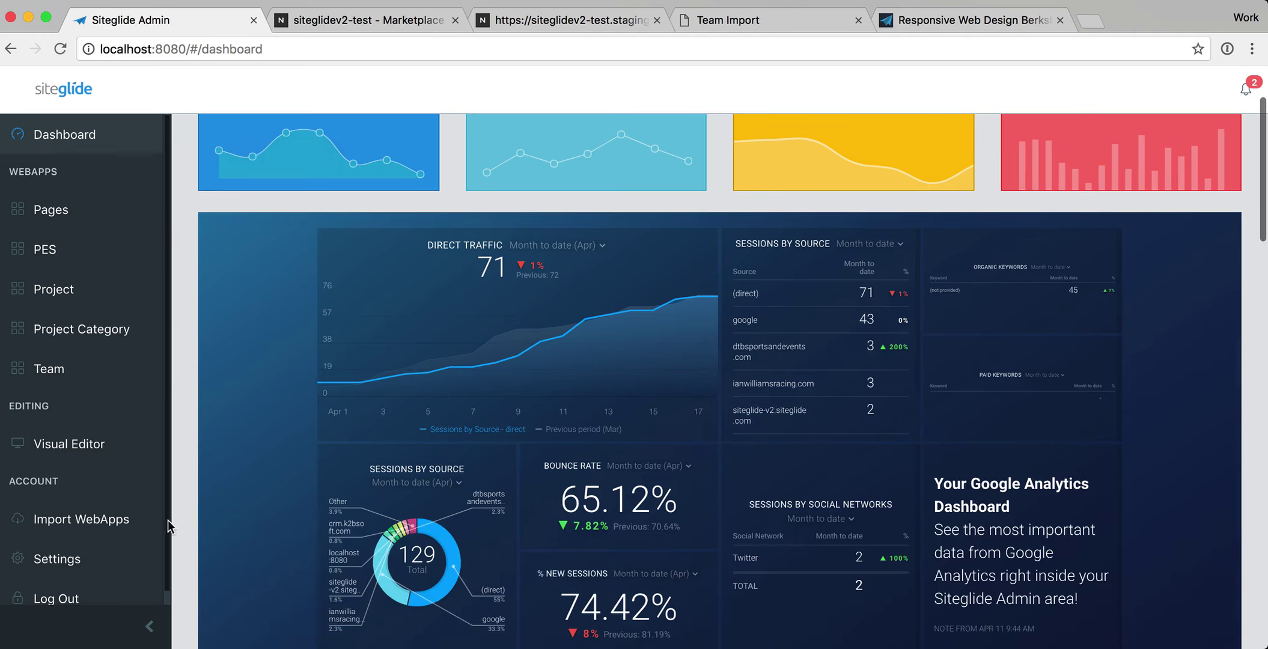
{"action": "left_click", "coordinate": [116, 520]}
{"action": "scroll", "coordinate": [392, 316], "scroll_direction": "down", "scroll_amount": 1}
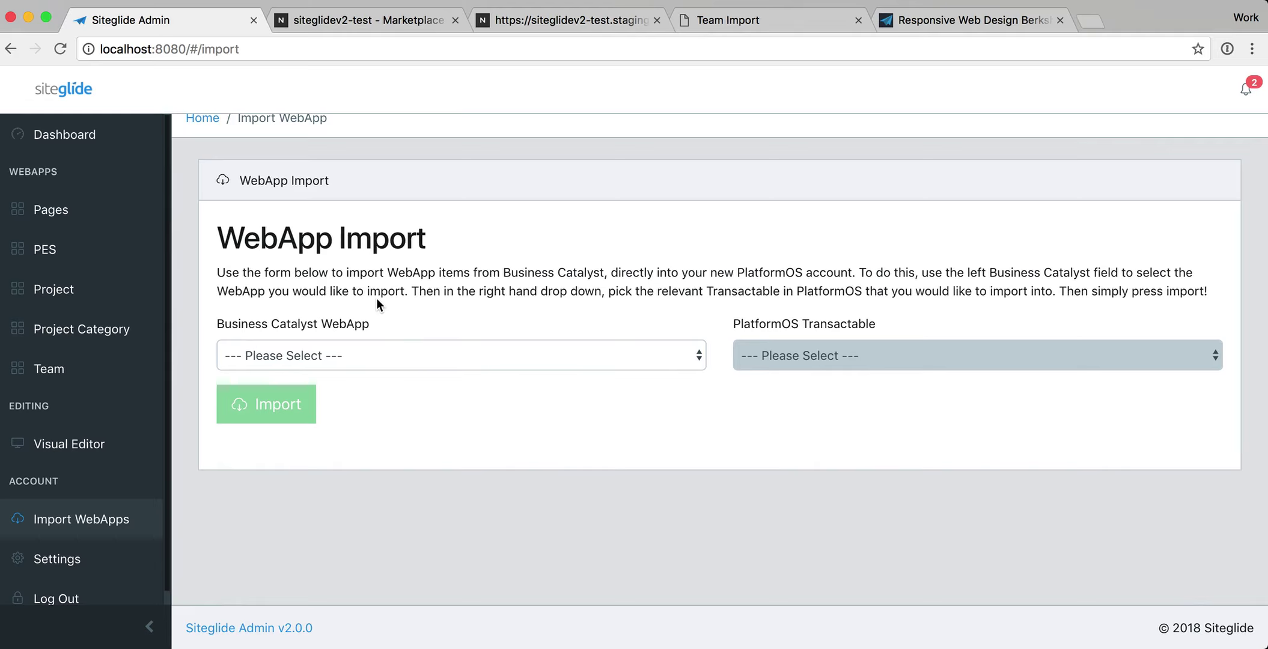
{"action": "left_click", "coordinate": [318, 350]}
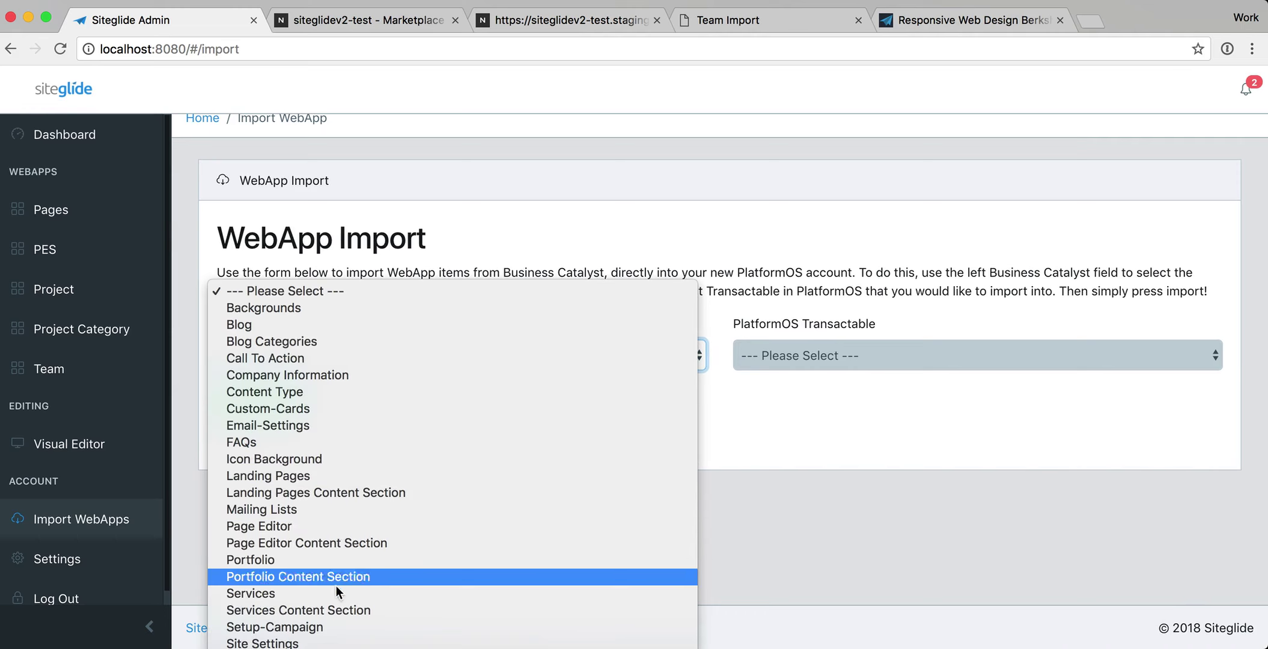
{"action": "left_click", "coordinate": [382, 258]}
{"action": "left_click", "coordinate": [340, 362]}
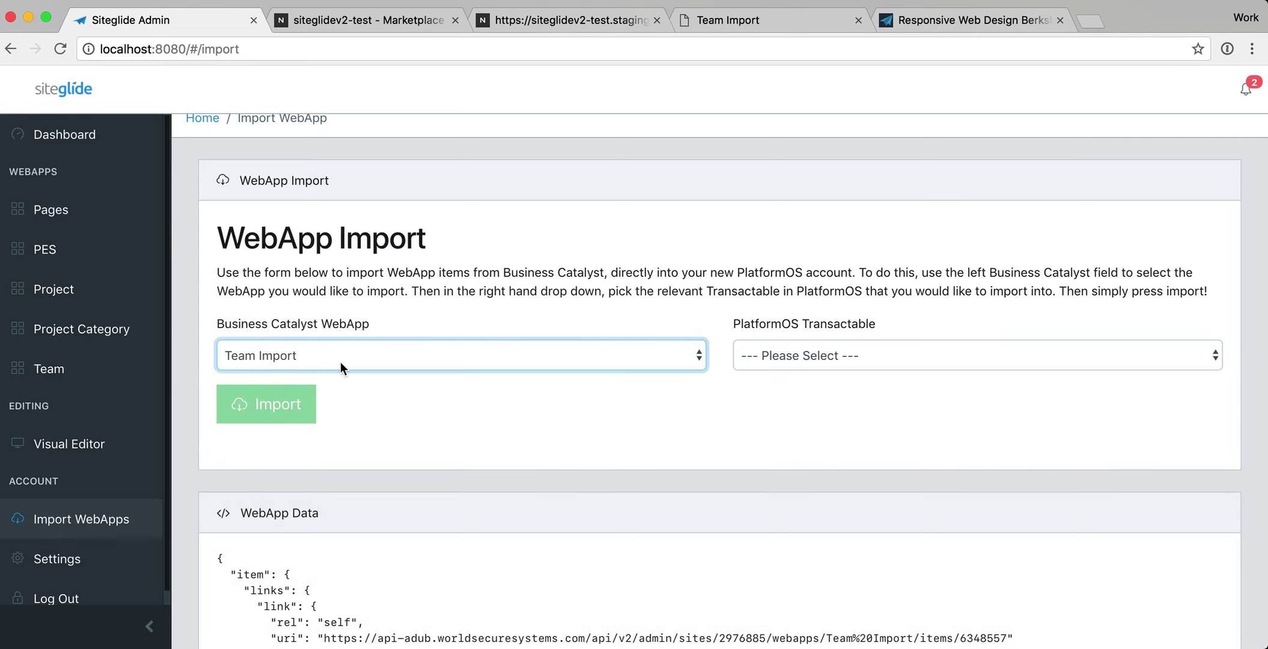
Examine the loaded WebApp Data for the Team Import items, including each item's name field.
{"action": "scroll", "coordinate": [391, 460], "scroll_direction": "down", "scroll_amount": 5}
{"action": "scroll", "coordinate": [390, 459], "scroll_direction": "down", "scroll_amount": 3}
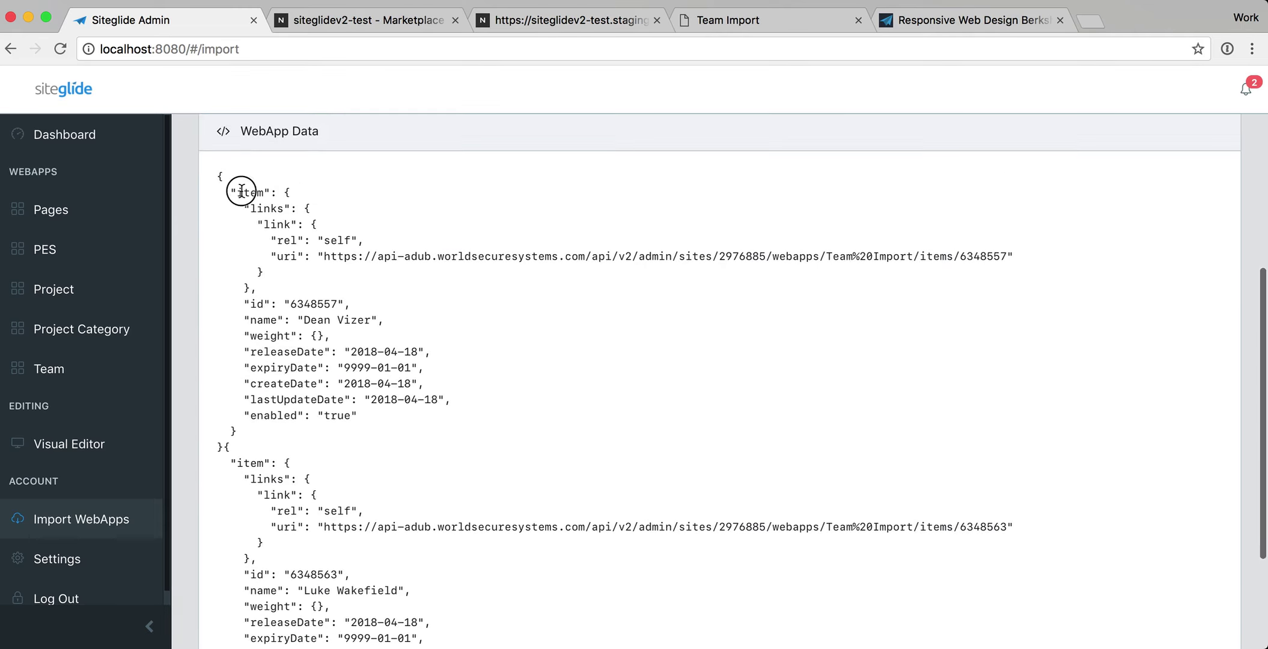
{"action": "left_click_drag", "start_coordinate": [242, 191], "coordinate": [419, 504]}
{"action": "left_click", "coordinate": [421, 504]}
{"action": "scroll", "coordinate": [422, 504], "scroll_direction": "down", "scroll_amount": 2}
{"action": "left_click_drag", "start_coordinate": [295, 210], "coordinate": [437, 215]}
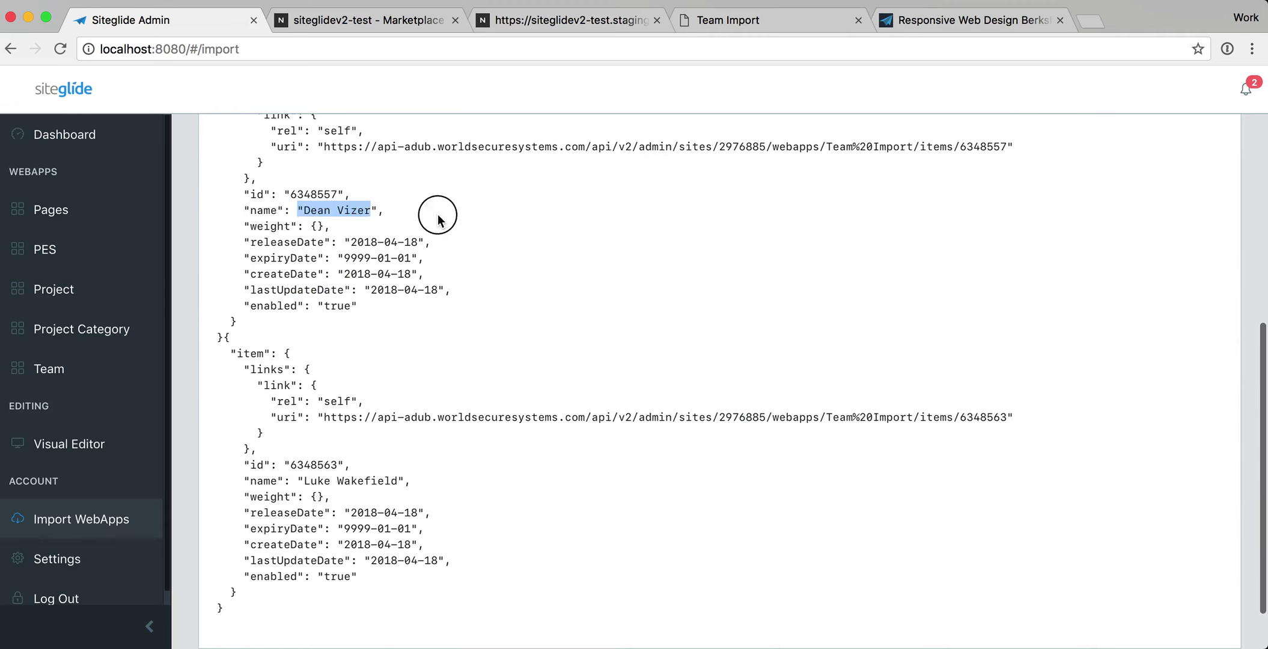
{"action": "left_click", "coordinate": [481, 220]}
{"action": "scroll", "coordinate": [482, 221], "scroll_direction": "up", "scroll_amount": 3}
{"action": "scroll", "coordinate": [482, 219], "scroll_direction": "up", "scroll_amount": 6}
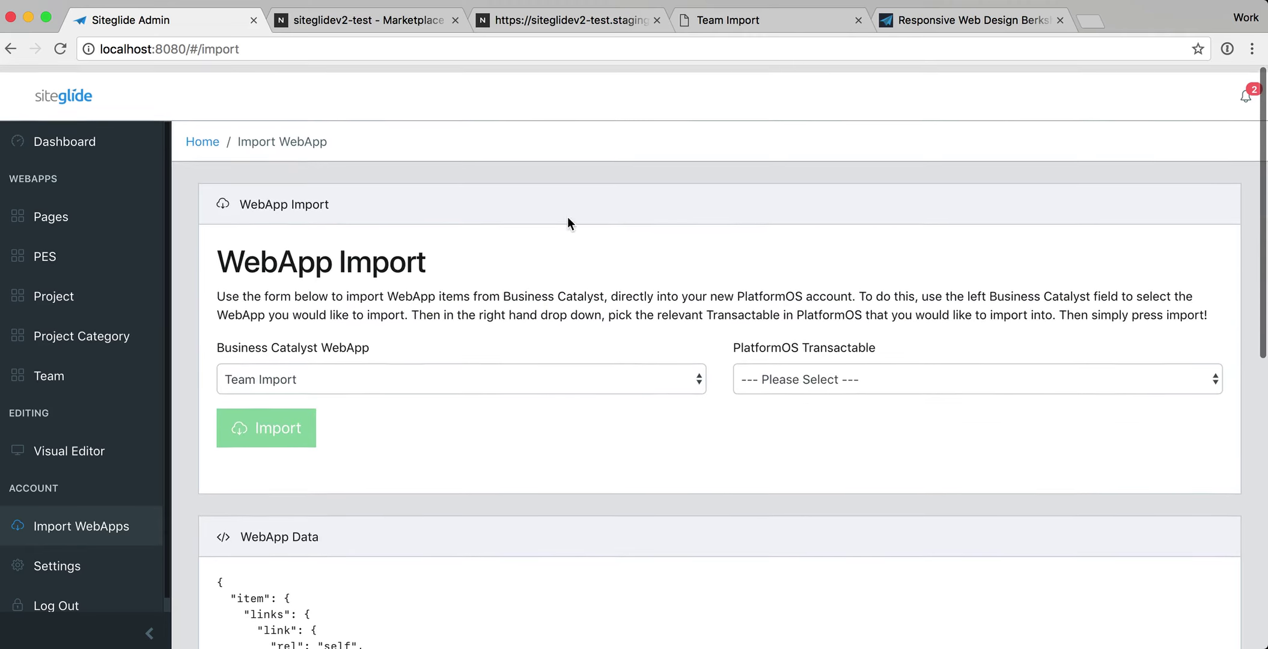
Set the PlatformOS Transactable to Team and run the import, accepting the name mismatch.
{"action": "left_click", "coordinate": [863, 364]}
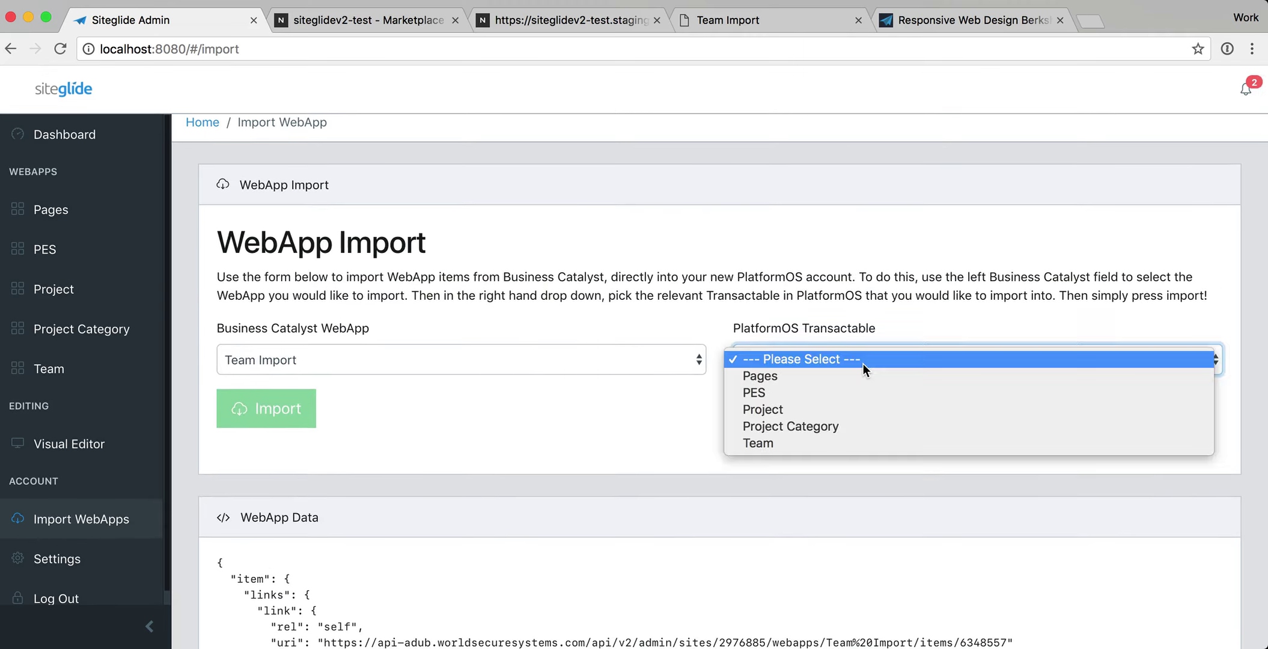
{"action": "left_click", "coordinate": [855, 443]}
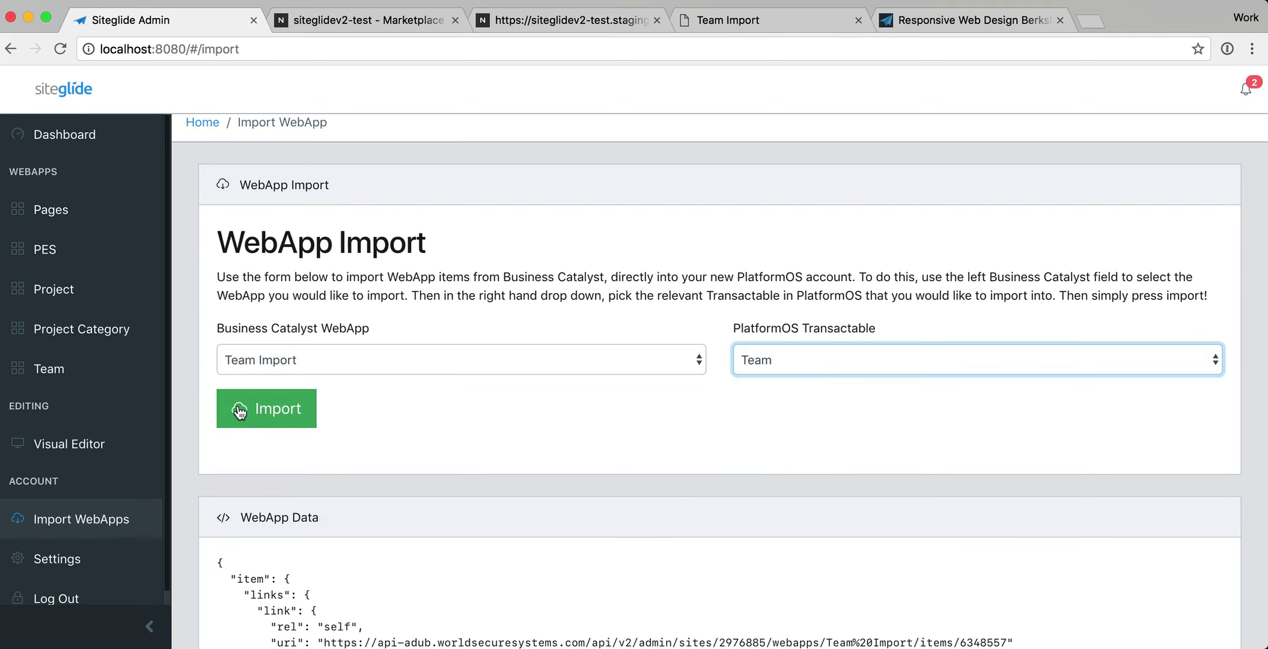
{"action": "left_click", "coordinate": [239, 413]}
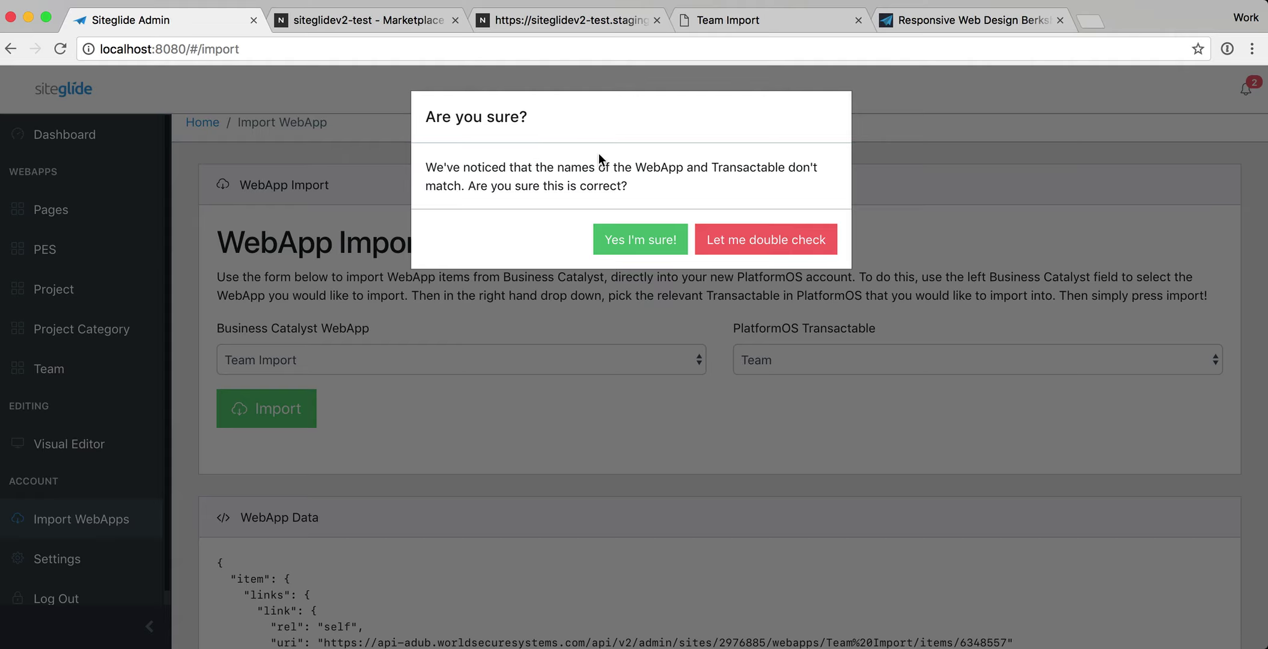
{"action": "left_click", "coordinate": [624, 249]}
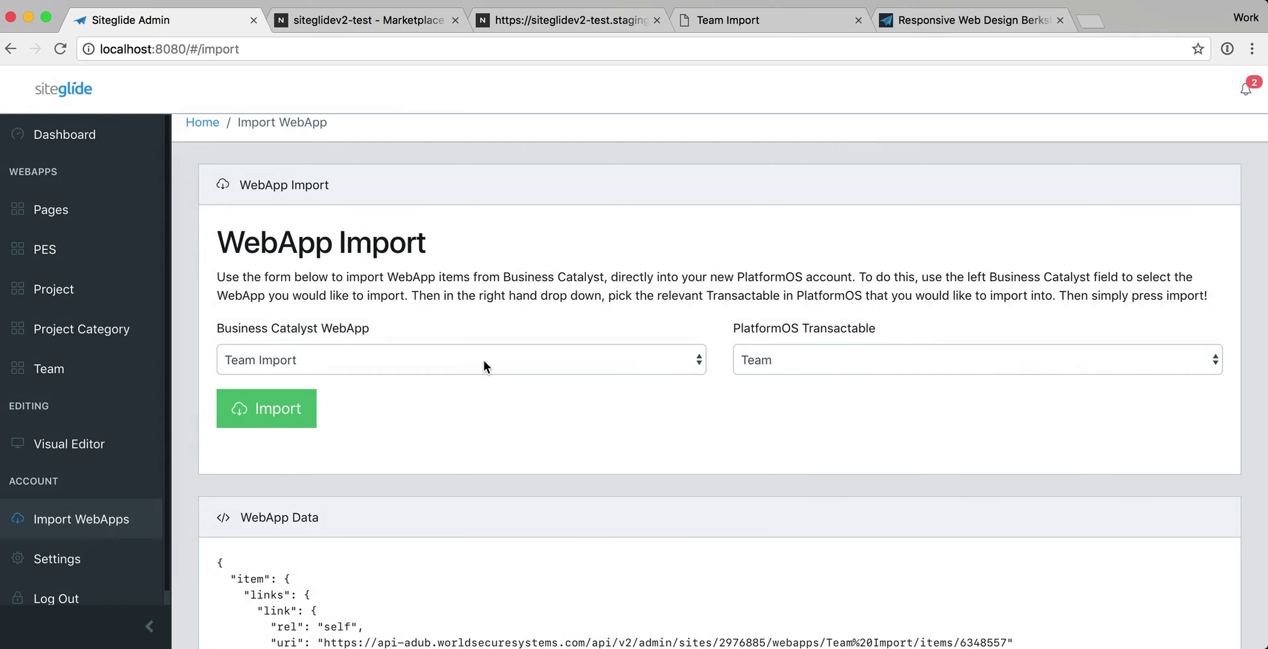
Reload the marketplace admin's Team transactables report and check it for the imported team members.
{"action": "left_click", "coordinate": [391, 24]}
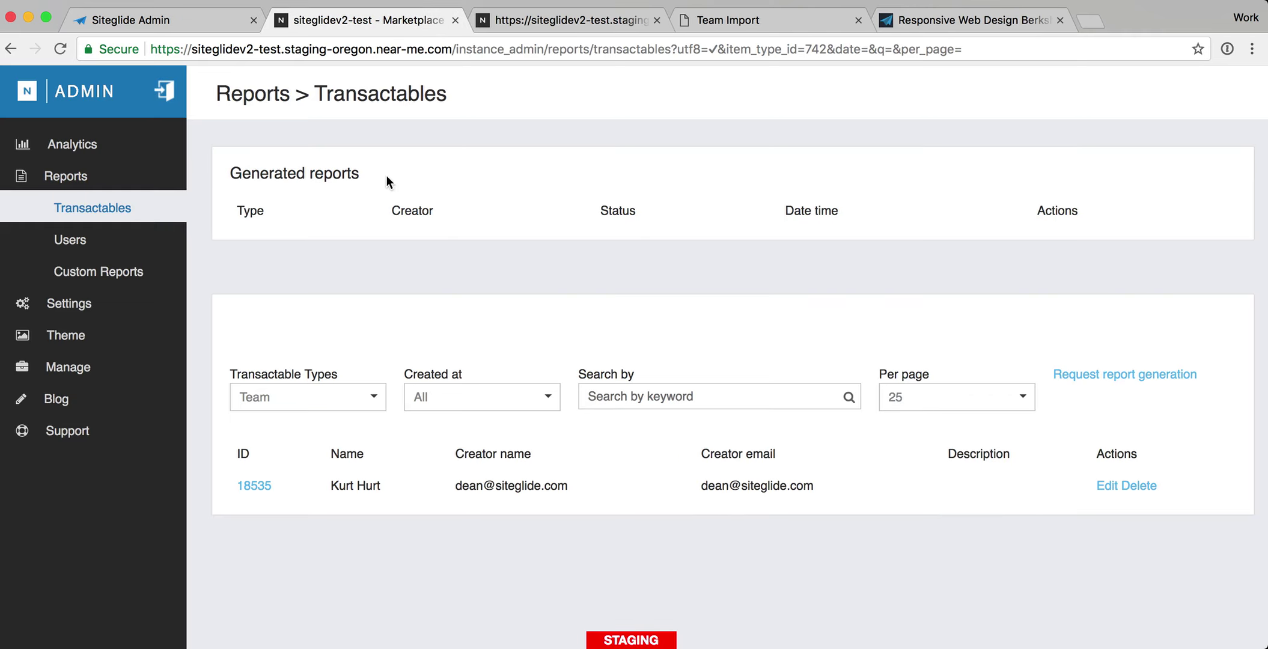
{"action": "key", "text": "super+r"}
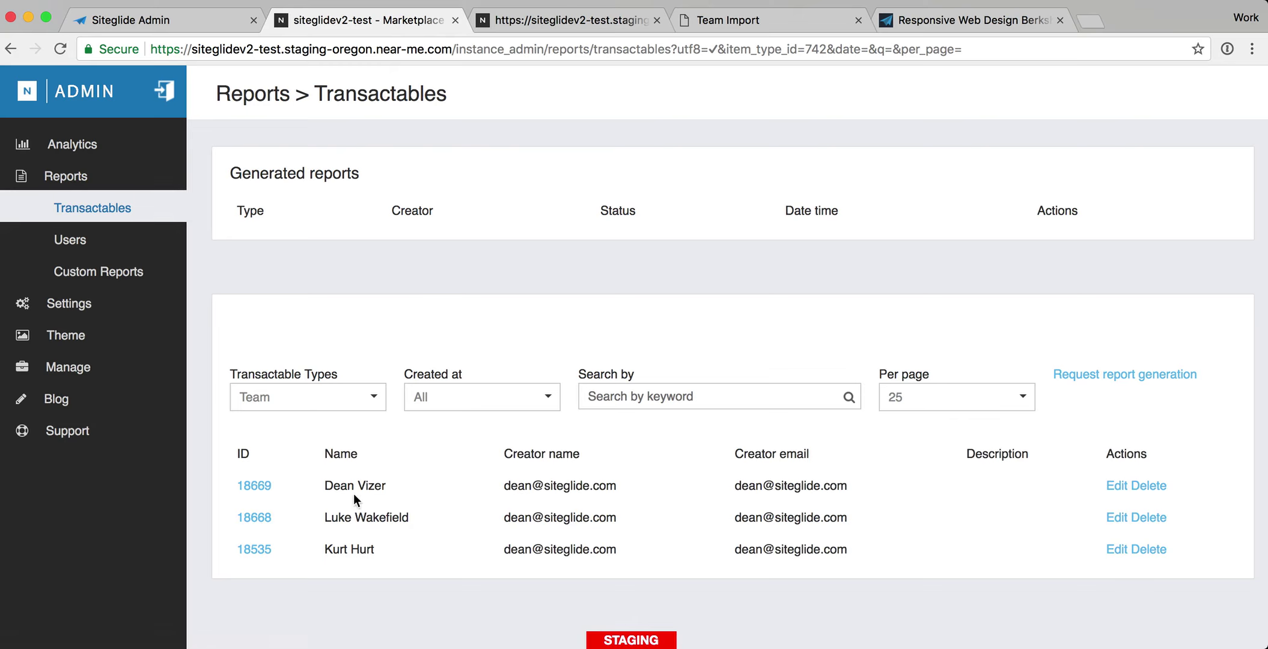
{"action": "left_click_drag", "start_coordinate": [324, 485], "coordinate": [392, 490]}
{"action": "left_click", "coordinate": [355, 512]}
Open the first imported team transactable and review the role, about and layout values in its properties.
{"action": "left_click", "coordinate": [269, 486]}
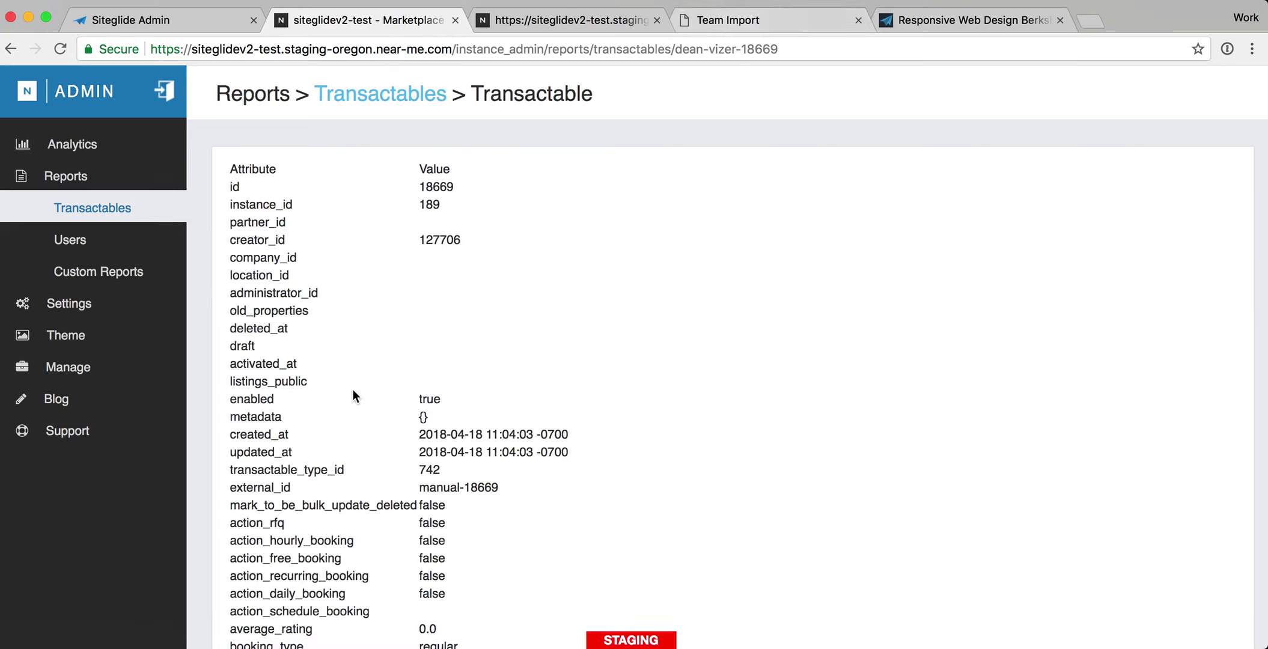
{"action": "scroll", "coordinate": [352, 389], "scroll_direction": "down", "scroll_amount": 15}
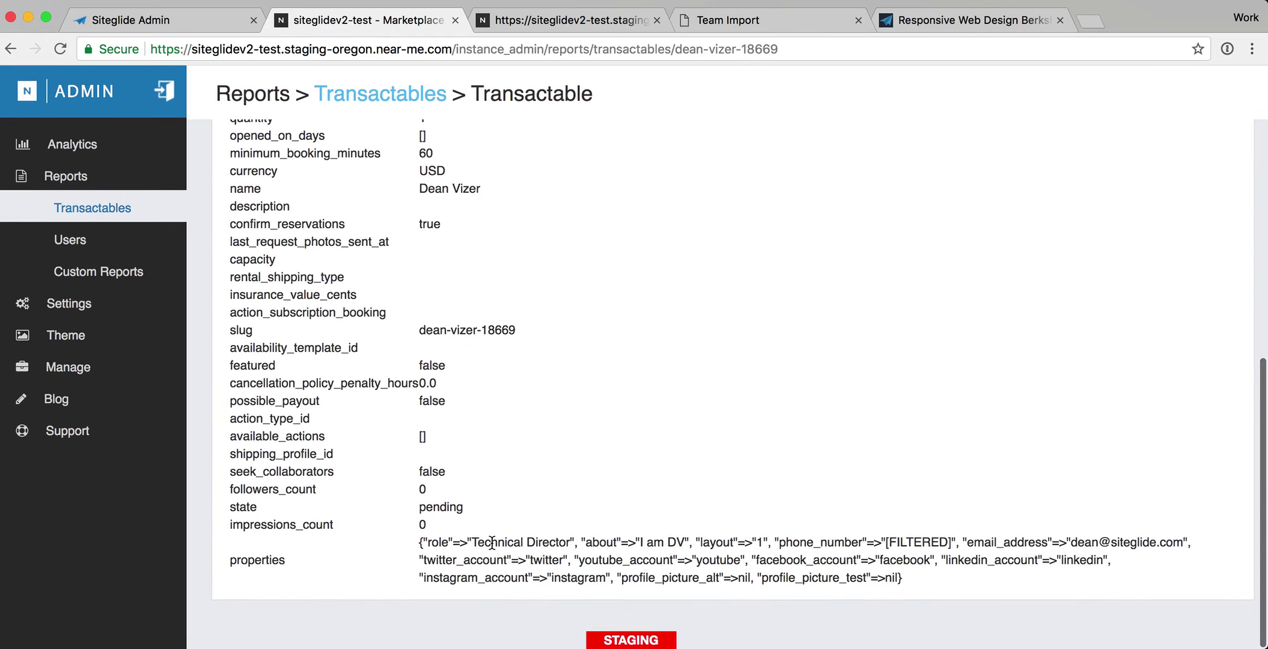
{"action": "left_click_drag", "start_coordinate": [492, 543], "coordinate": [567, 543]}
{"action": "left_click_drag", "start_coordinate": [647, 543], "coordinate": [717, 544]}
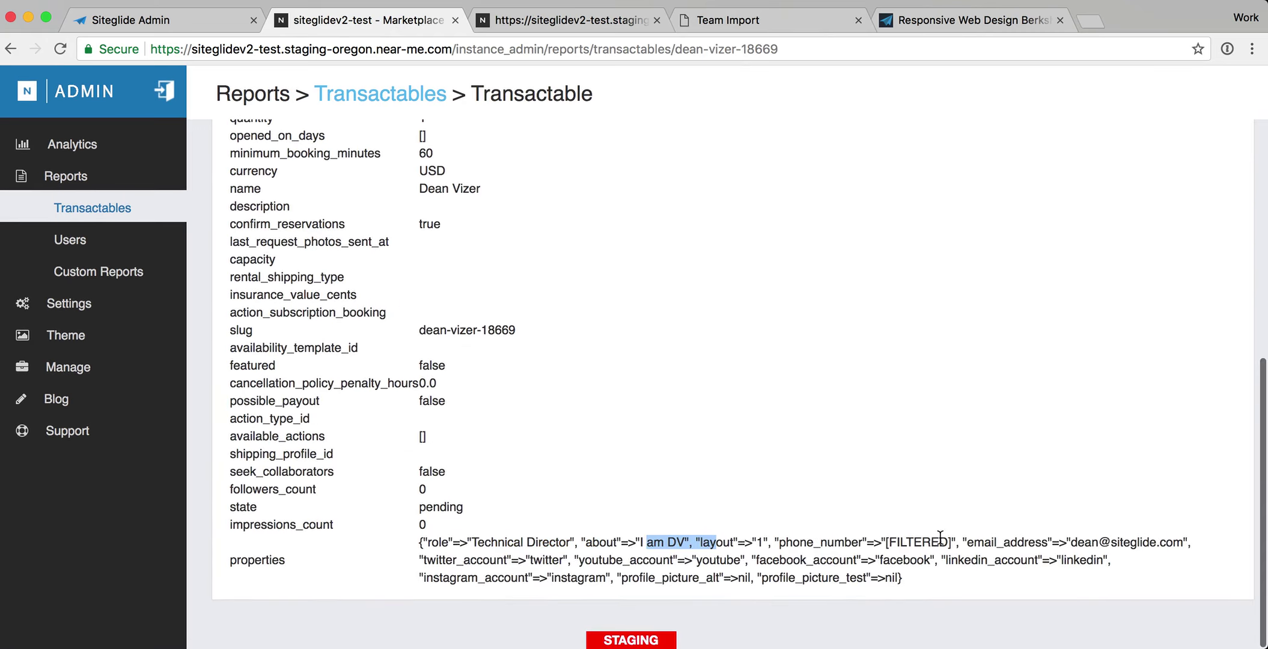
{"action": "left_click", "coordinate": [880, 559]}
Open the matching source item in the Team Import web app and compare its item fields.
{"action": "left_click", "coordinate": [758, 21]}
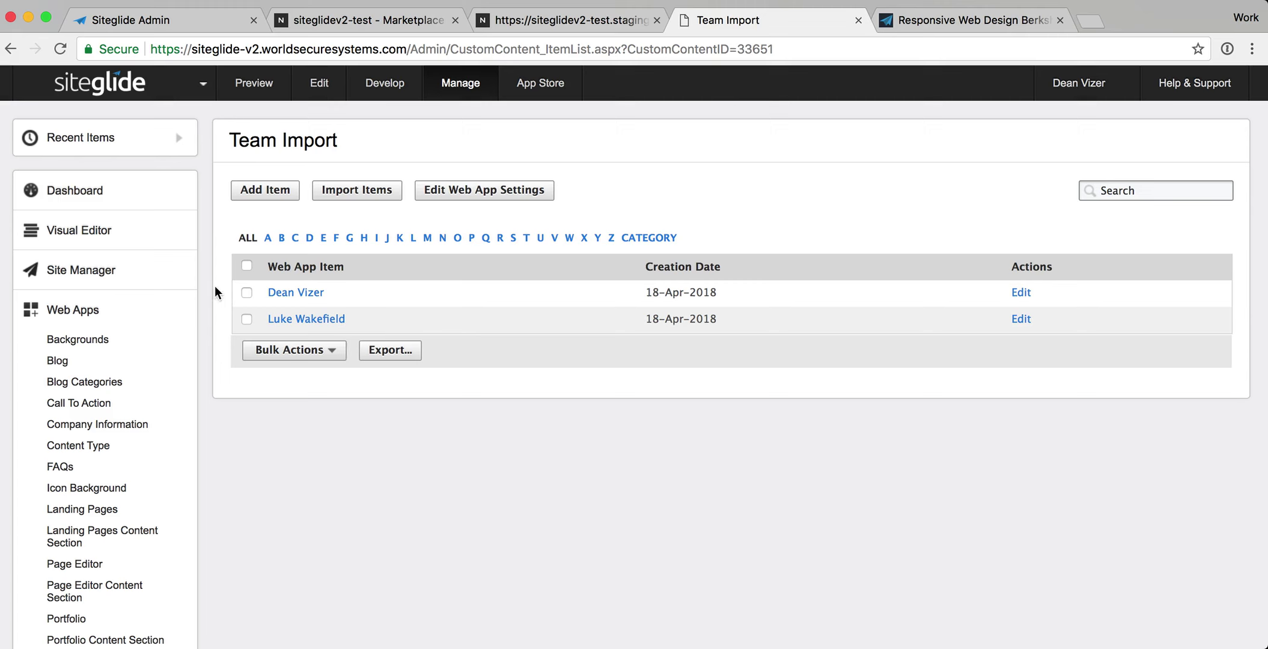
{"action": "left_click", "coordinate": [283, 295]}
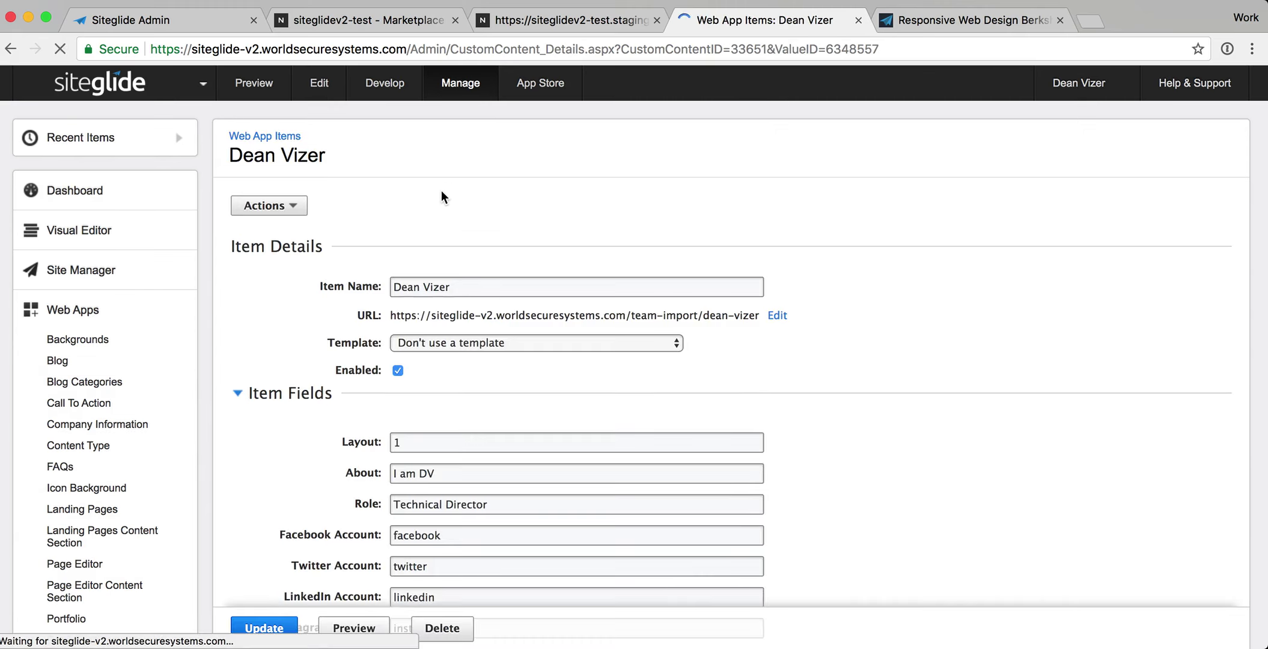
{"action": "scroll", "coordinate": [441, 191], "scroll_direction": "down", "scroll_amount": 4}
{"action": "left_click_drag", "start_coordinate": [362, 223], "coordinate": [472, 260]}
Reload the staging site's Team Members page and view the first member's profile details.
{"action": "left_click", "coordinate": [529, 20]}
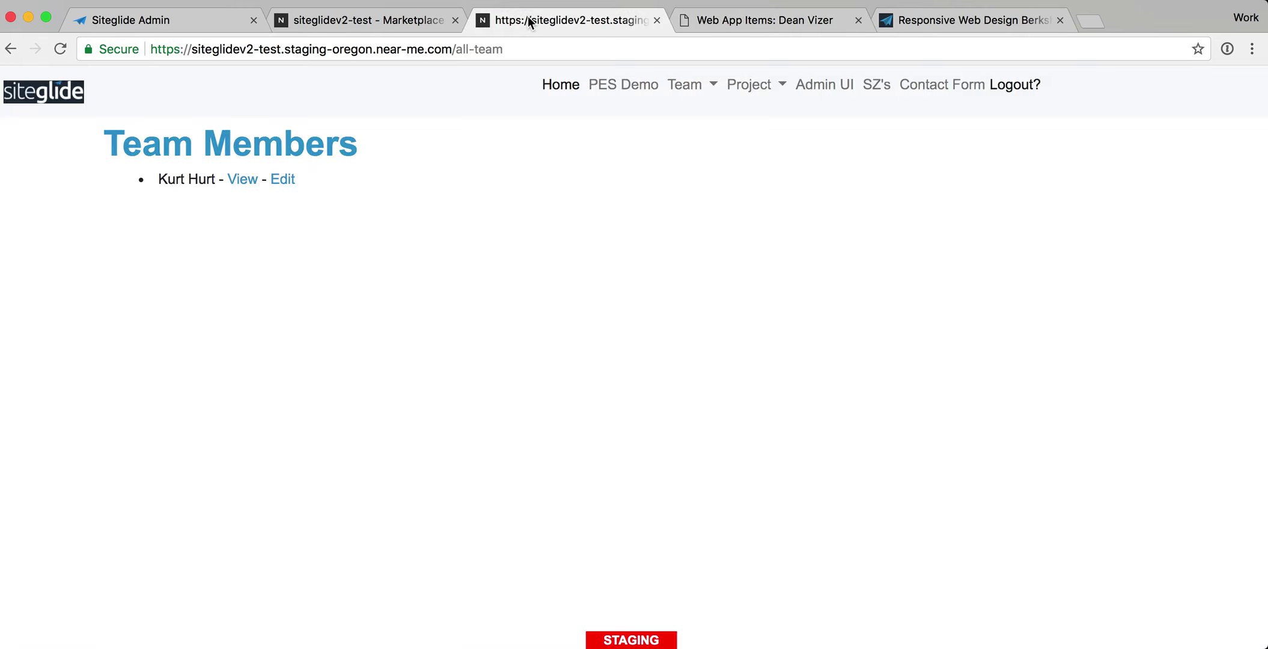
{"action": "key", "text": "super+r"}
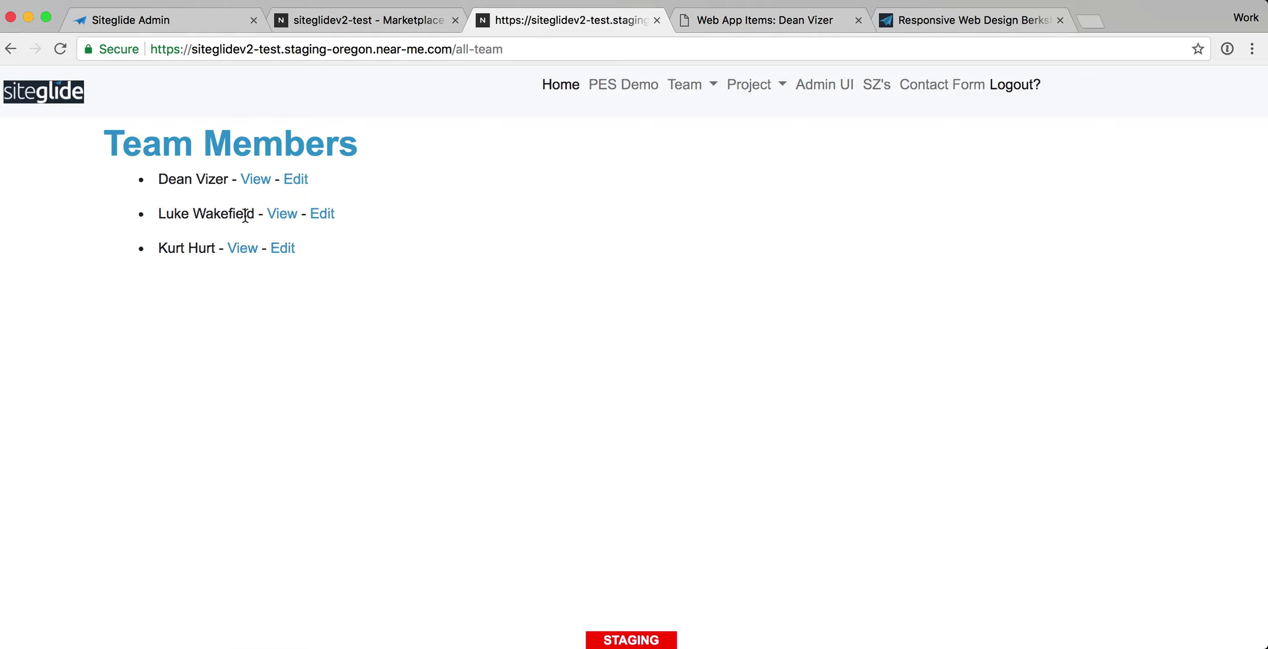
{"action": "left_click", "coordinate": [258, 183]}
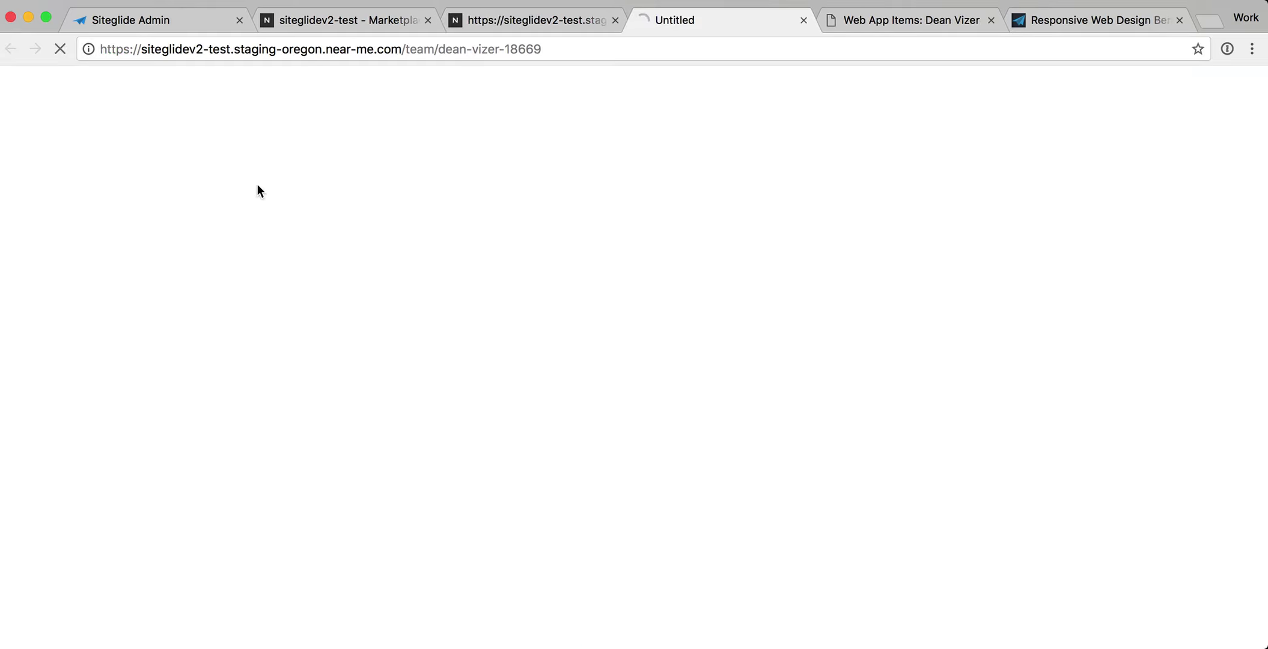
{"action": "left_click_drag", "start_coordinate": [295, 172], "coordinate": [495, 179]}
{"action": "left_click", "coordinate": [320, 204]}
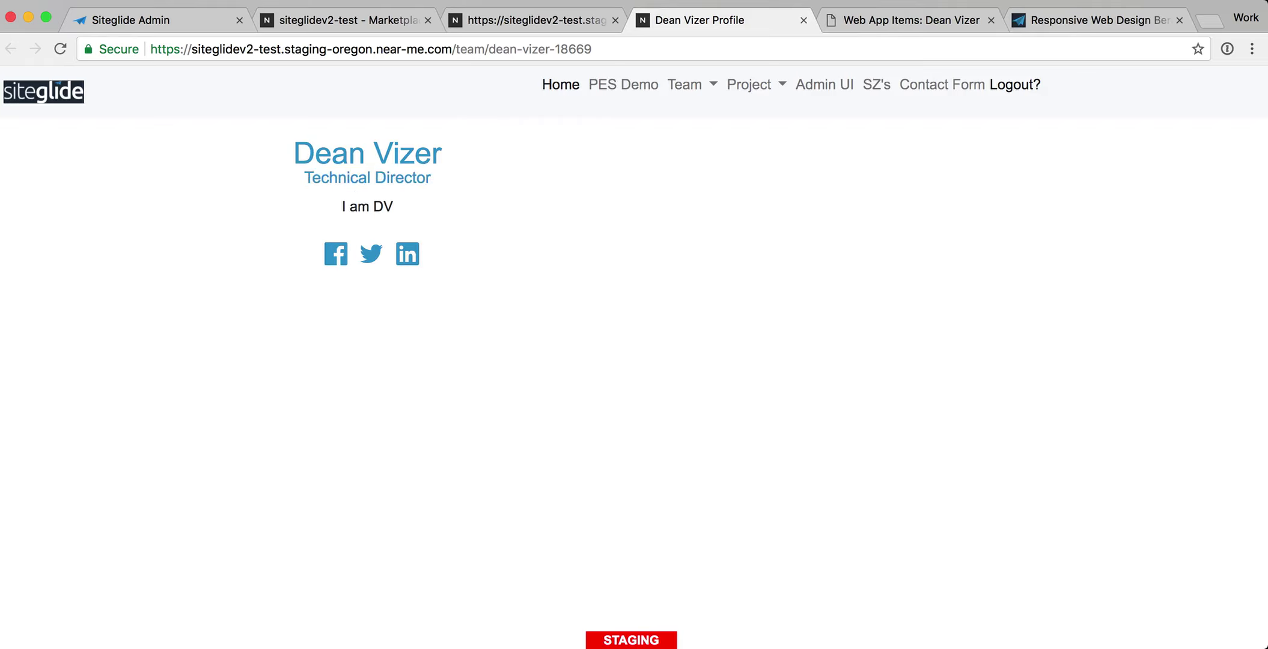
{"action": "left_click", "coordinate": [528, 425]}
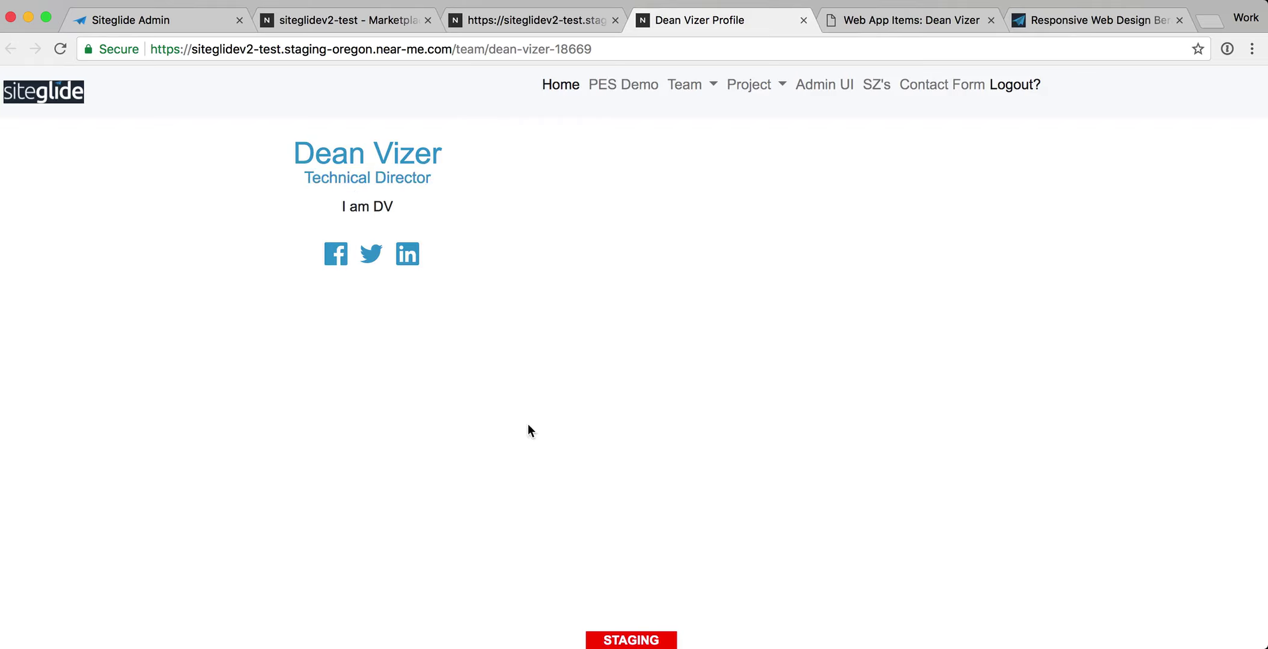